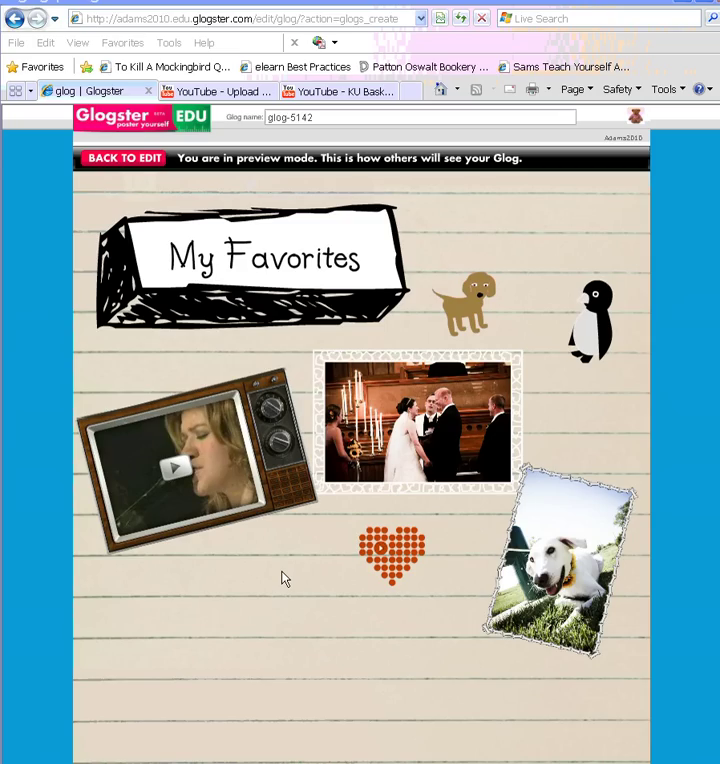
Play and pause the TV-frame video in preview, then go back to editing the My Favorites glog.
left_click(170, 481)
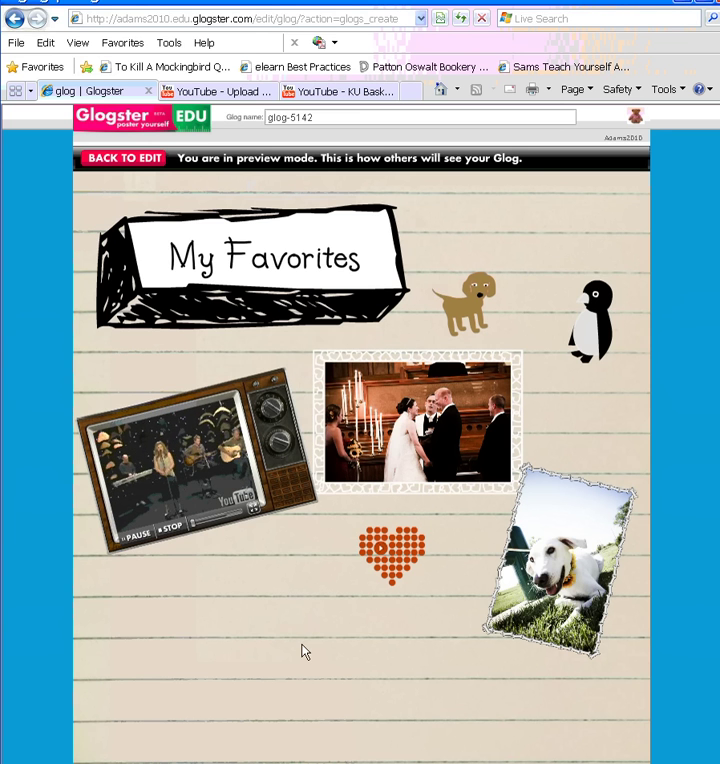
left_click(138, 549)
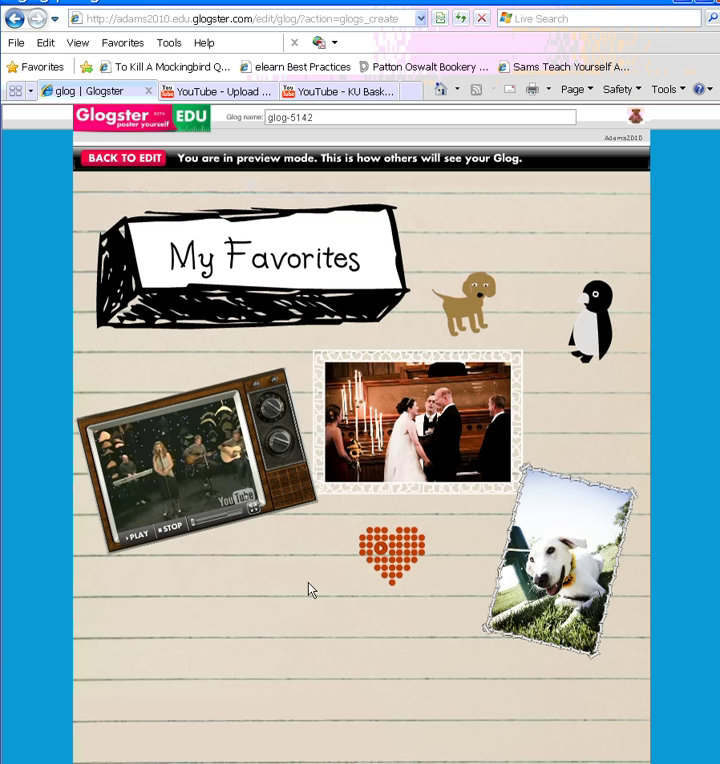
left_click(100, 159)
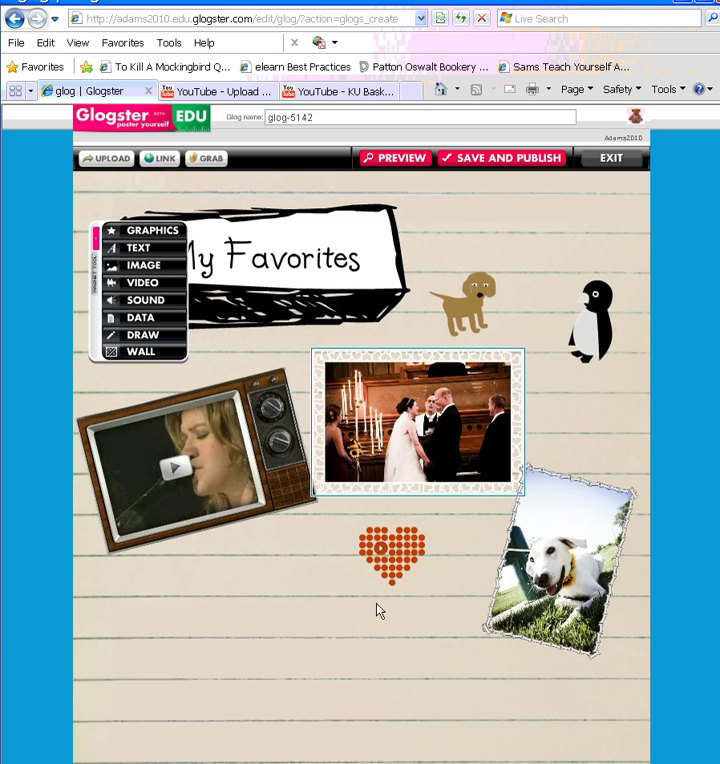
Show the Video panel with the account's three saved videos.
left_click(167, 288)
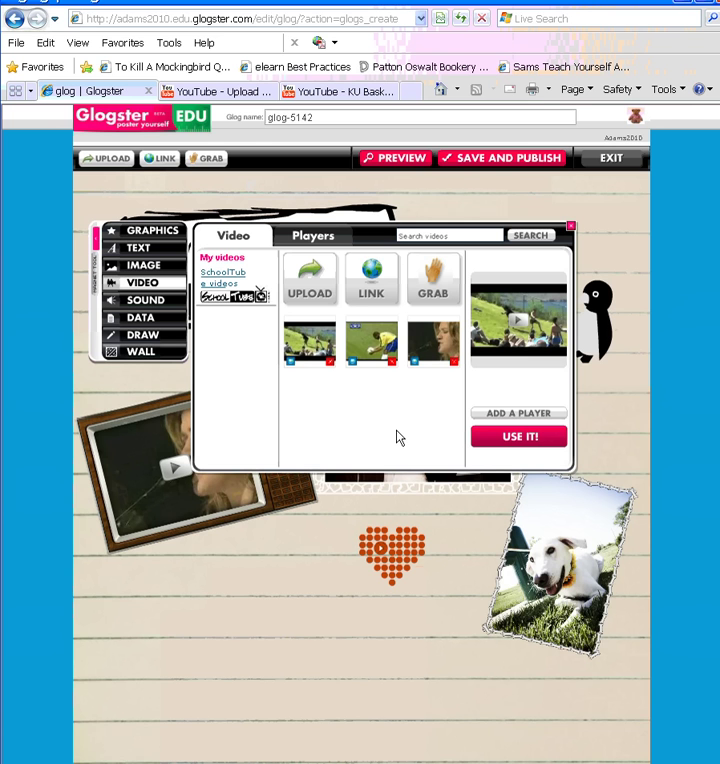
Copy the KU Basketball Intro 2009-10 YouTube URL and return to the Glogster tab.
left_click(373, 97)
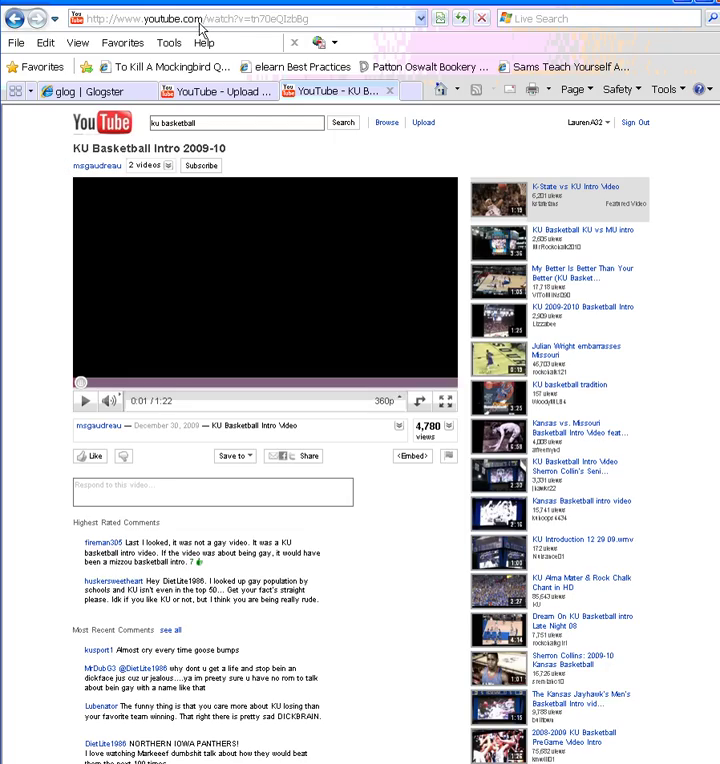
left_click(263, 18)
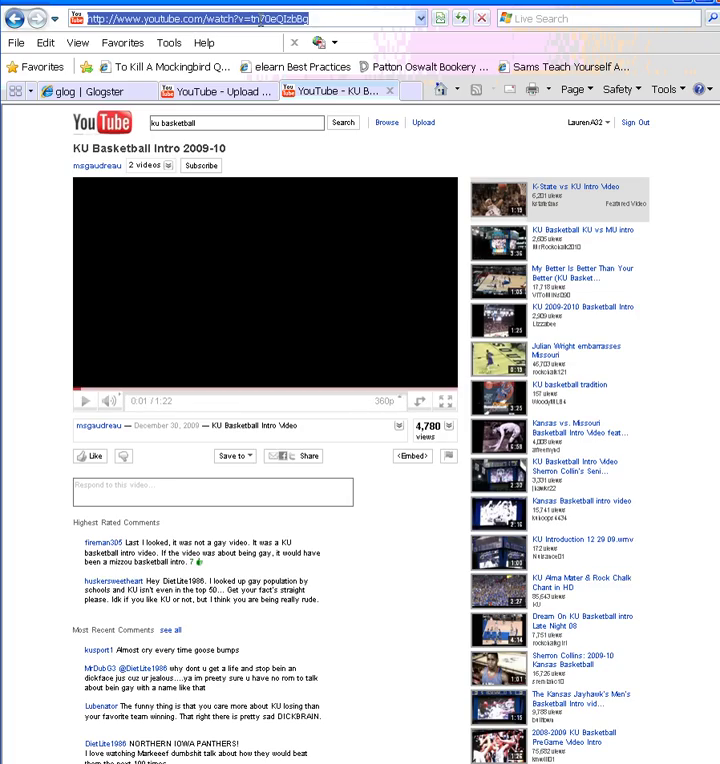
right_click(262, 20)
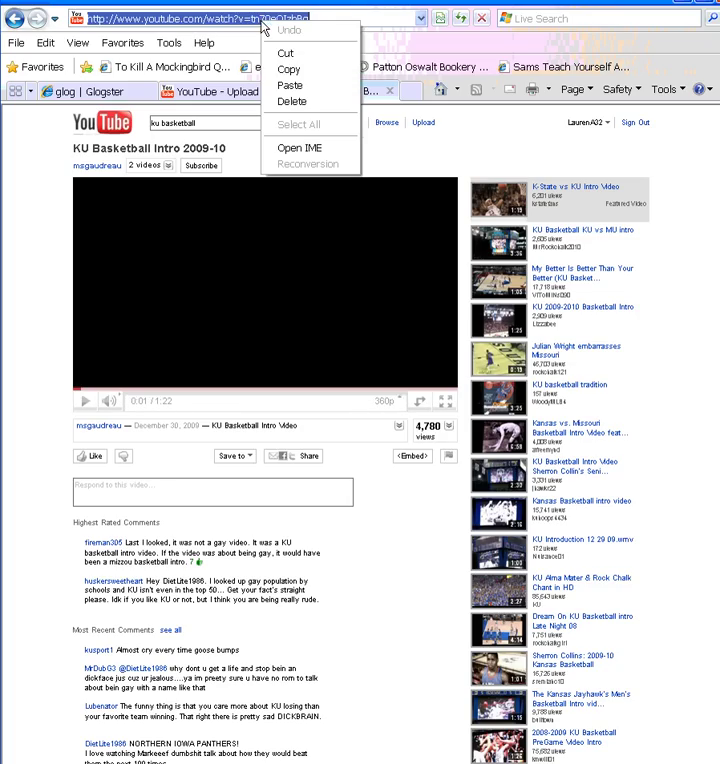
left_click(314, 69)
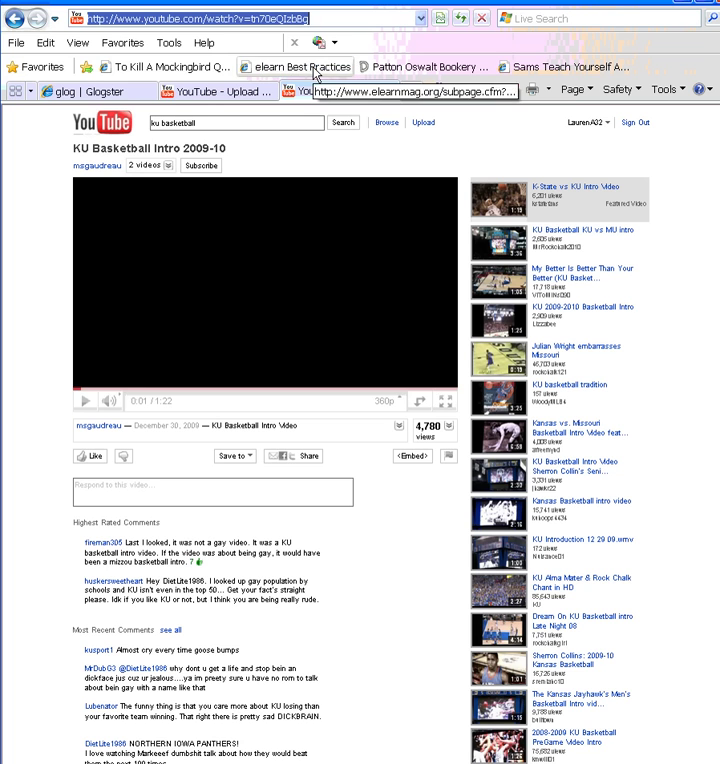
left_click(95, 97)
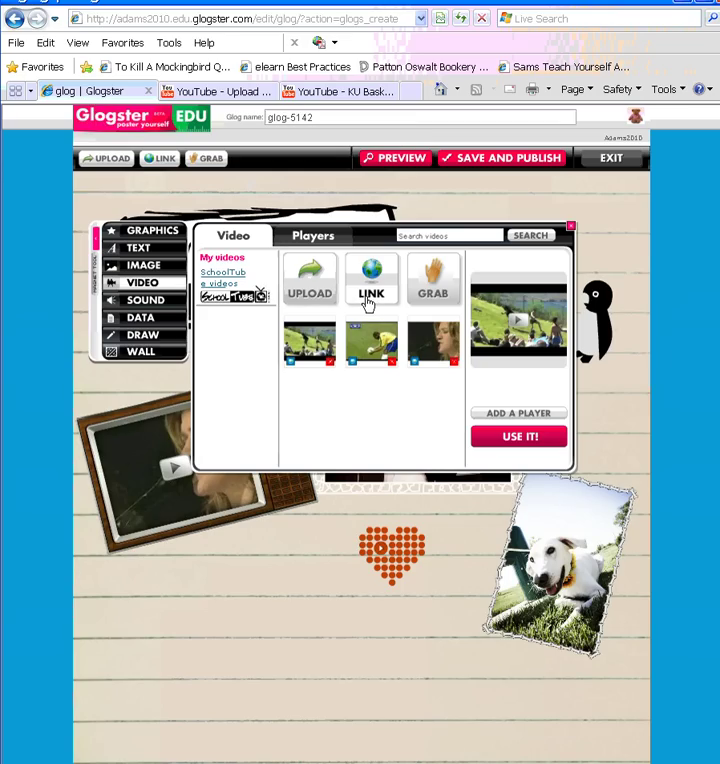
left_click(352, 91)
left_click(230, 18)
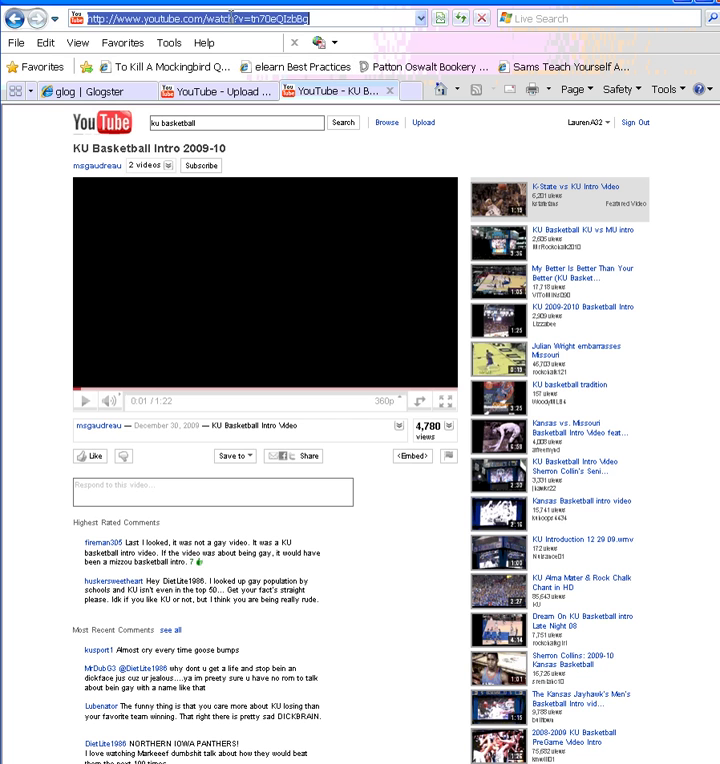
right_click(264, 17)
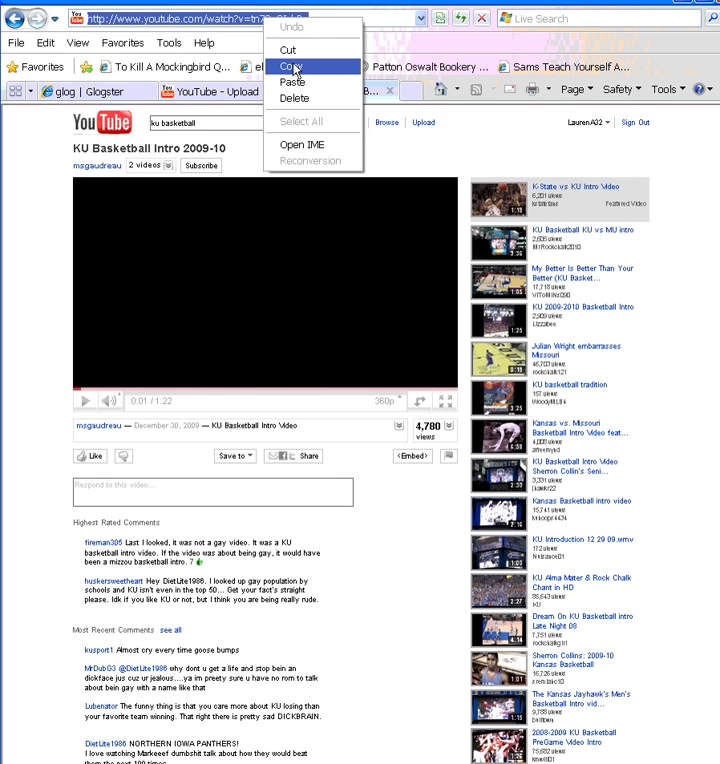
left_click(294, 67)
left_click(127, 93)
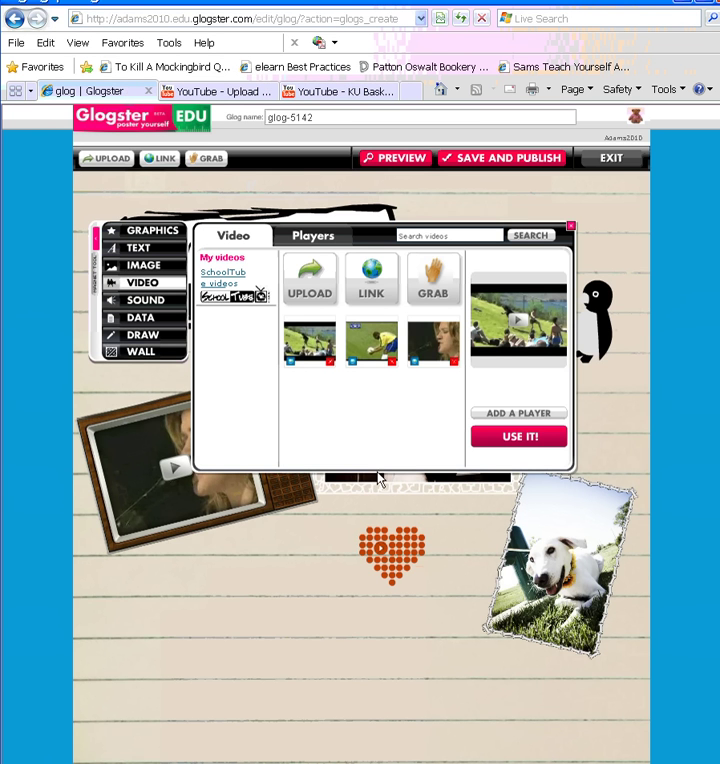
Paste the KU basketball YouTube link as a web video and add it to My videos.
left_click(378, 287)
left_click(326, 303)
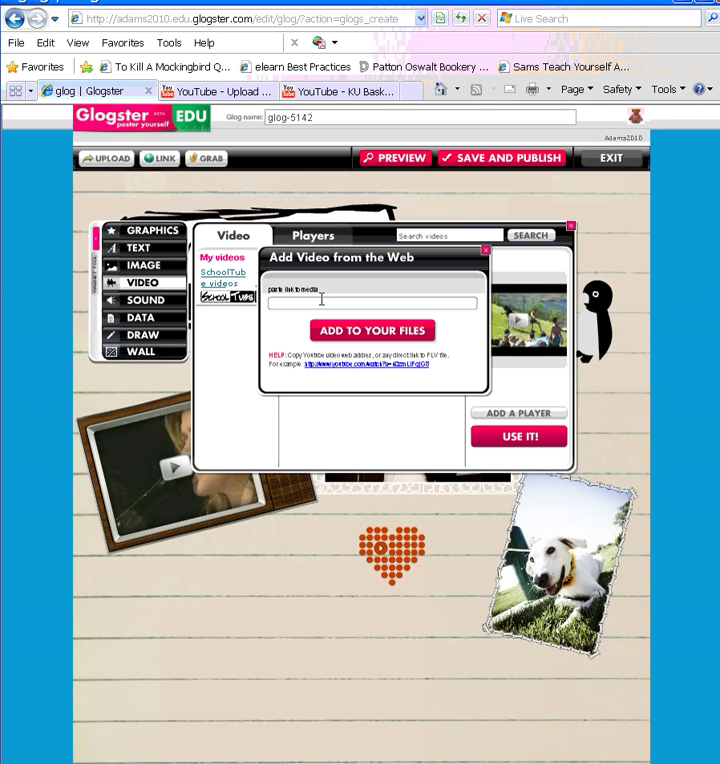
right_click(328, 304)
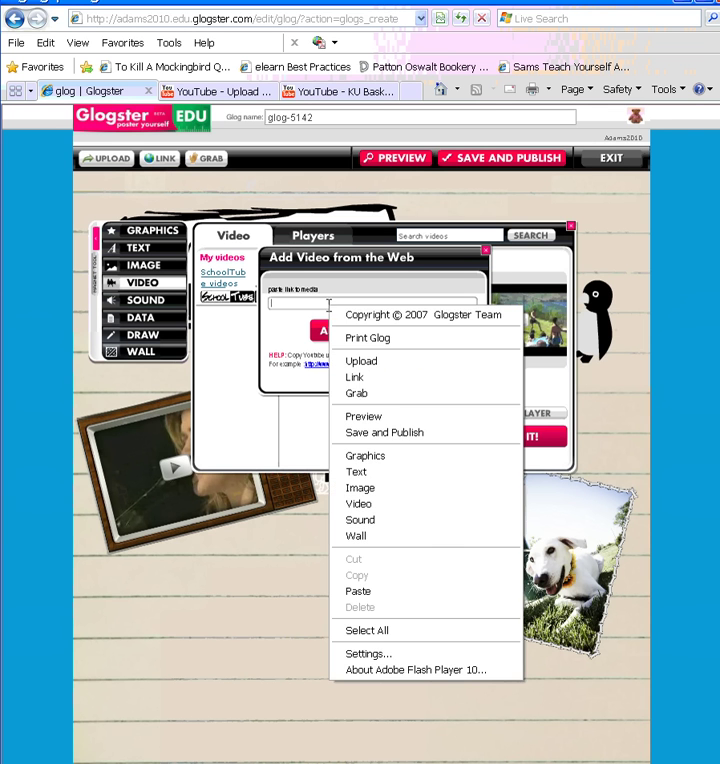
left_click(438, 592)
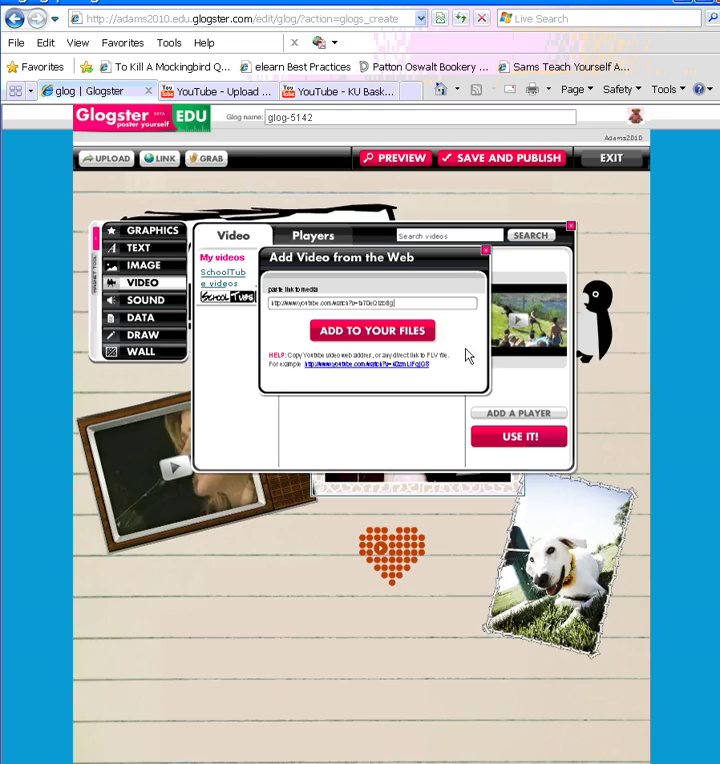
left_click(419, 337)
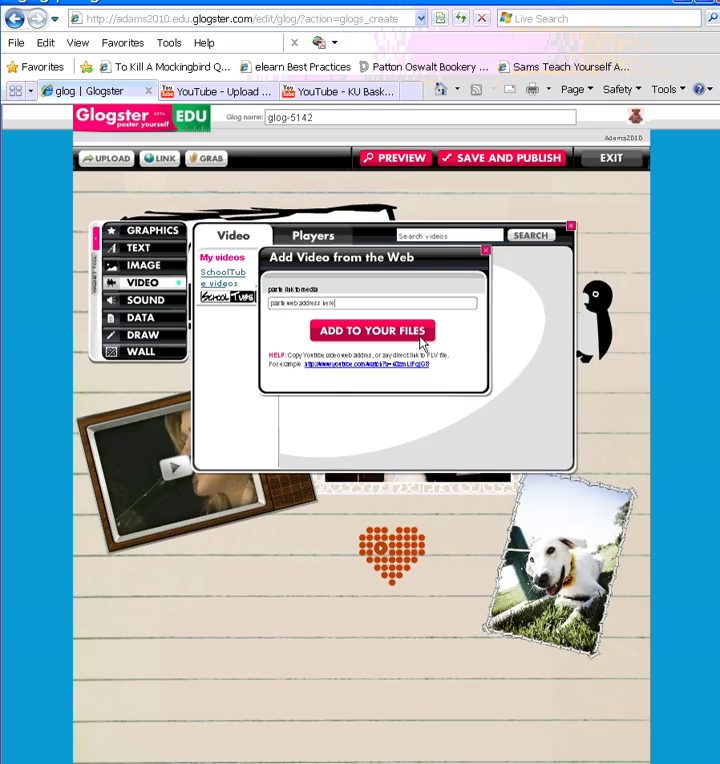
left_click(485, 250)
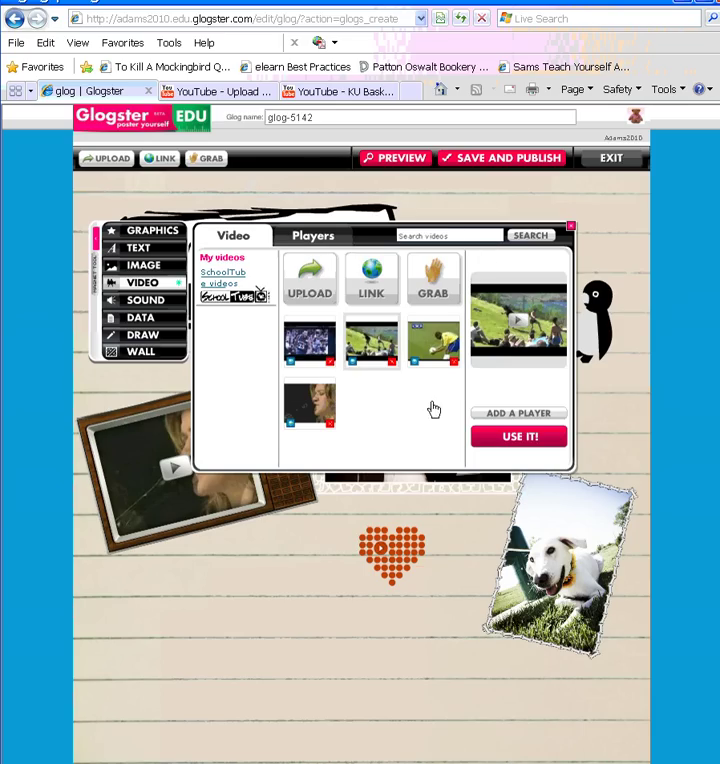
Select the new basketball video and pick the sketched VIDEO PLAY player from Players.
left_click(312, 362)
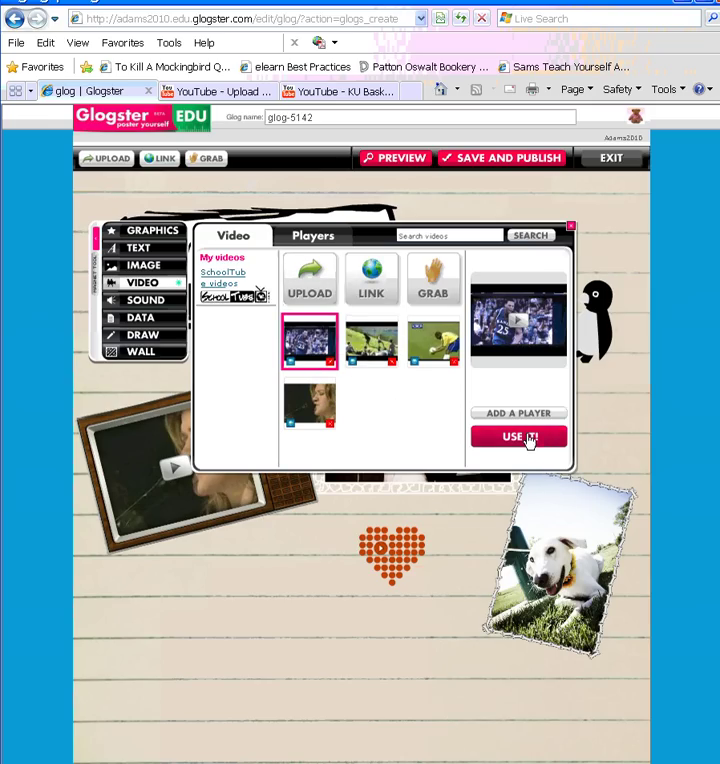
left_click(325, 246)
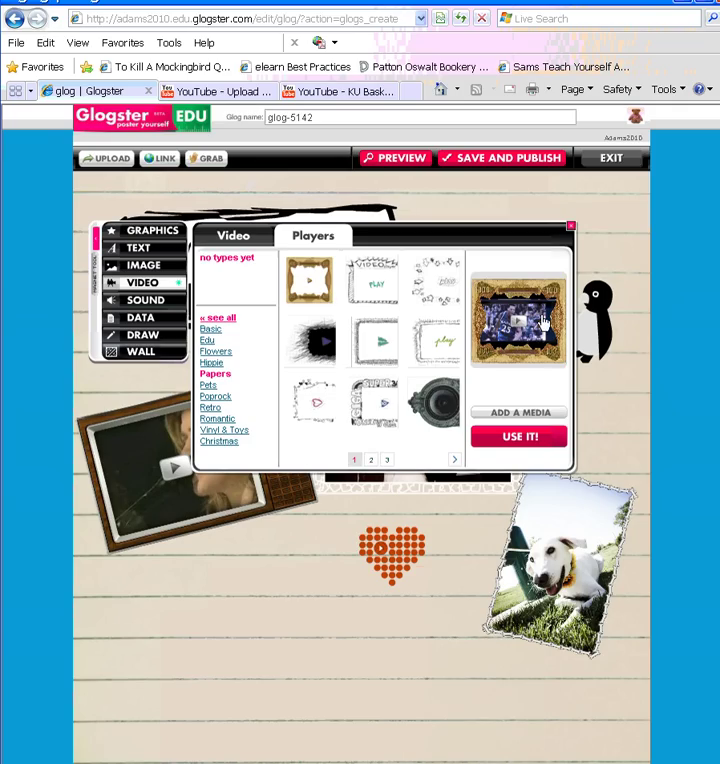
left_click(368, 300)
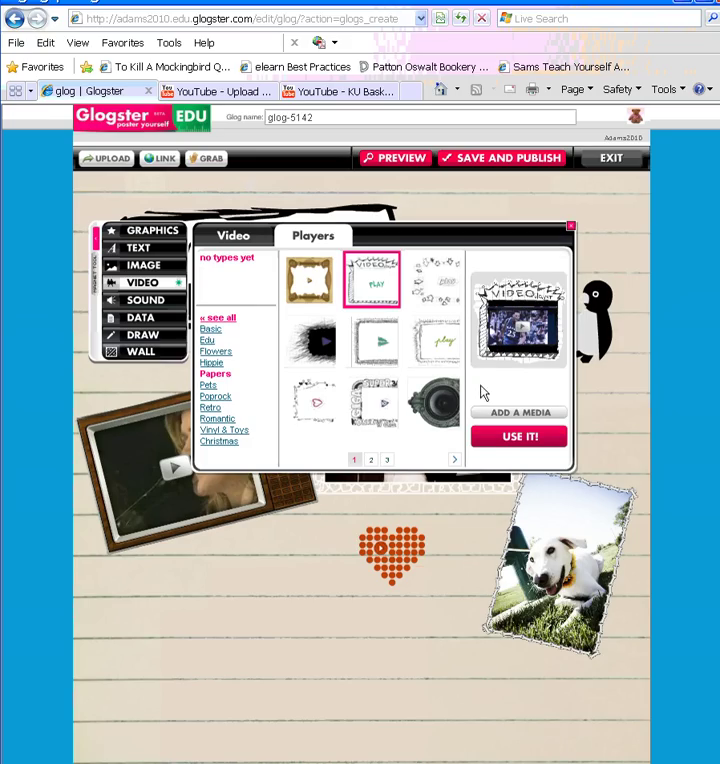
Place the VIDEO player on the glog, tilt and resize it, and move it to lower left beside the heart.
left_click(510, 450)
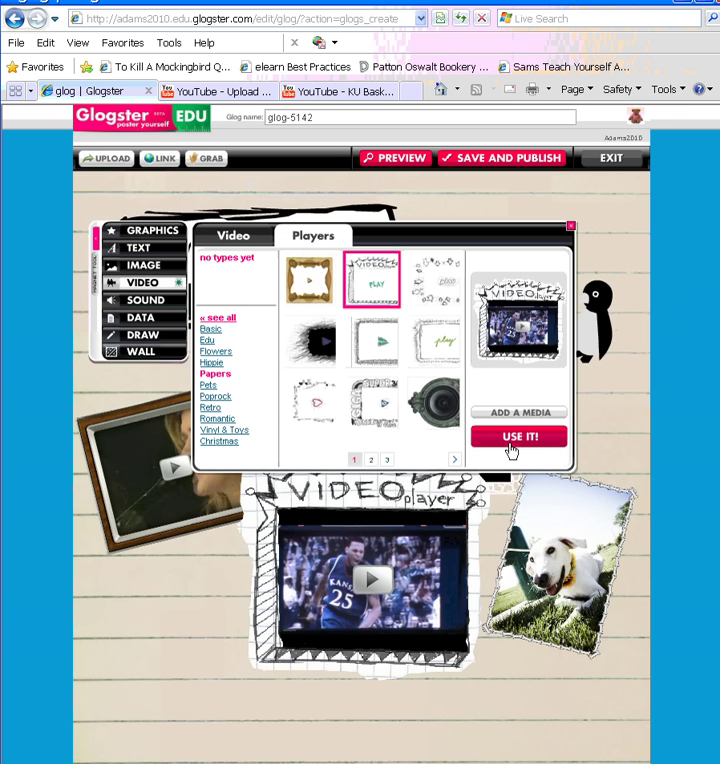
left_click(570, 230)
left_click(318, 583)
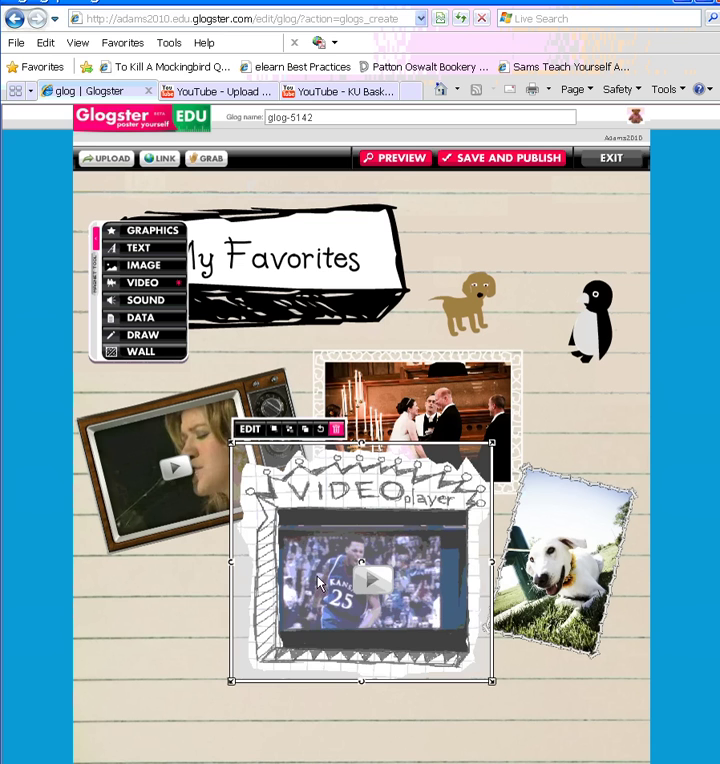
left_click_drag(318, 583, 304, 575)
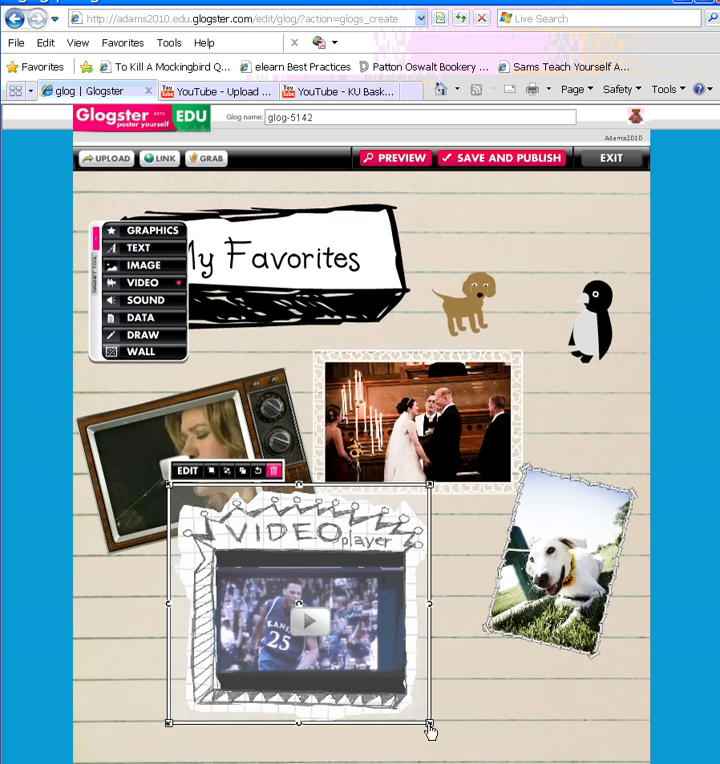
left_click_drag(177, 624, 181, 648)
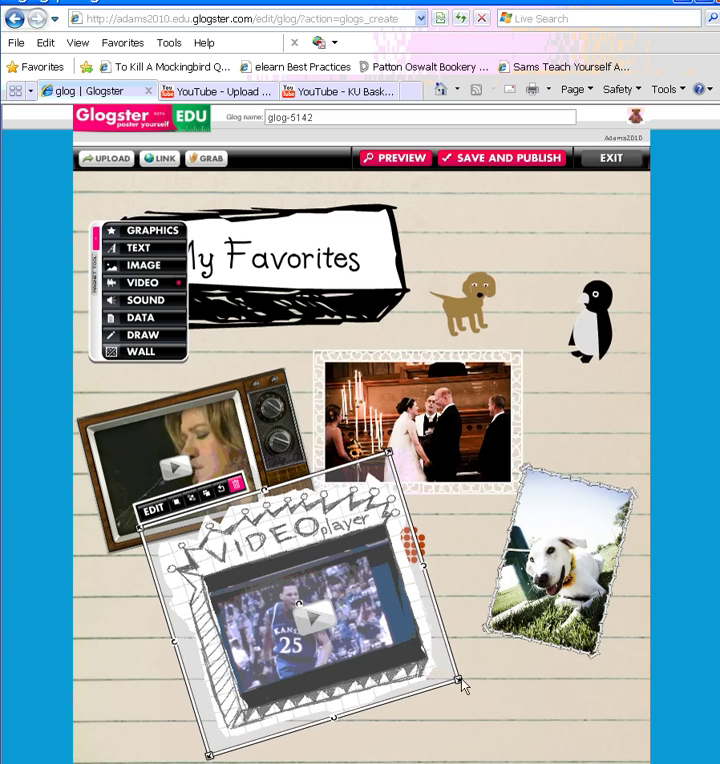
mouse_move(462, 685)
left_mouse_down()
mouse_move(396, 662)
mouse_move(455, 688)
left_mouse_up()
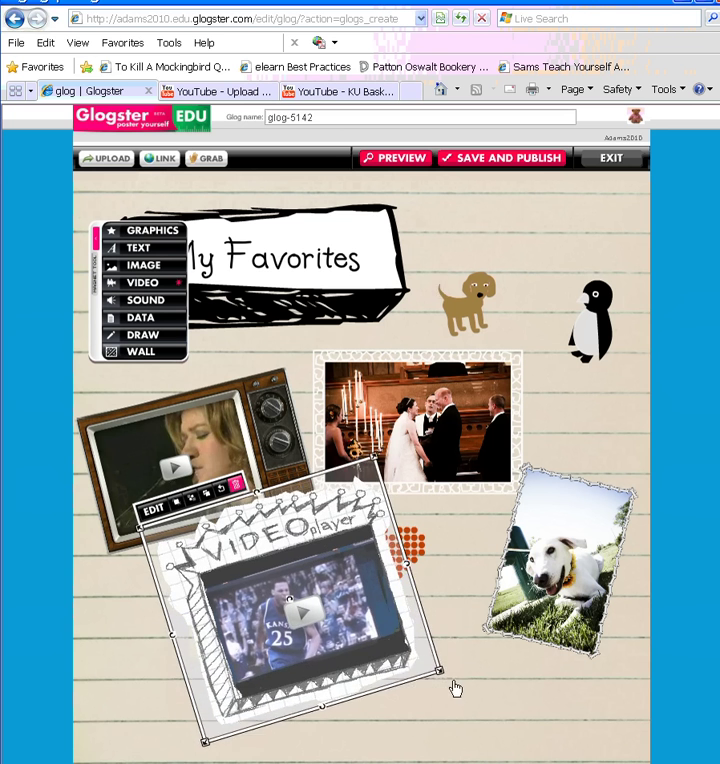
left_click_drag(379, 561, 309, 589)
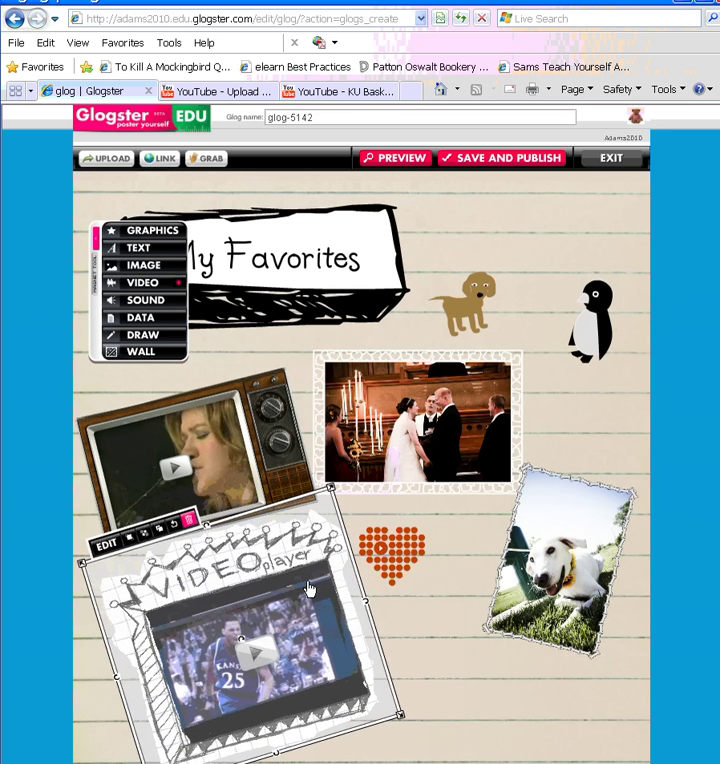
Review the VIDEO player's Setup media autoplay and volume options, closing without changes.
left_click(109, 557)
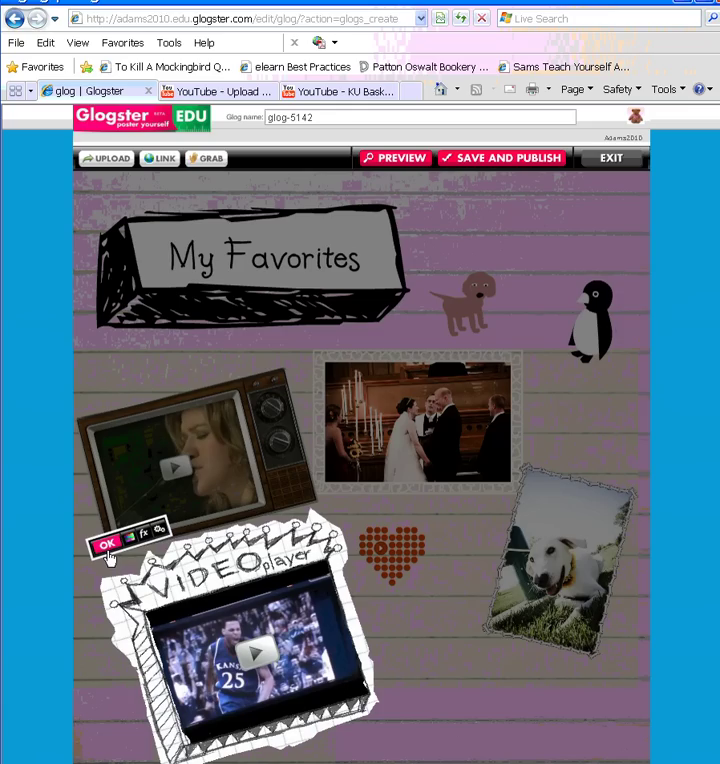
left_click(158, 531)
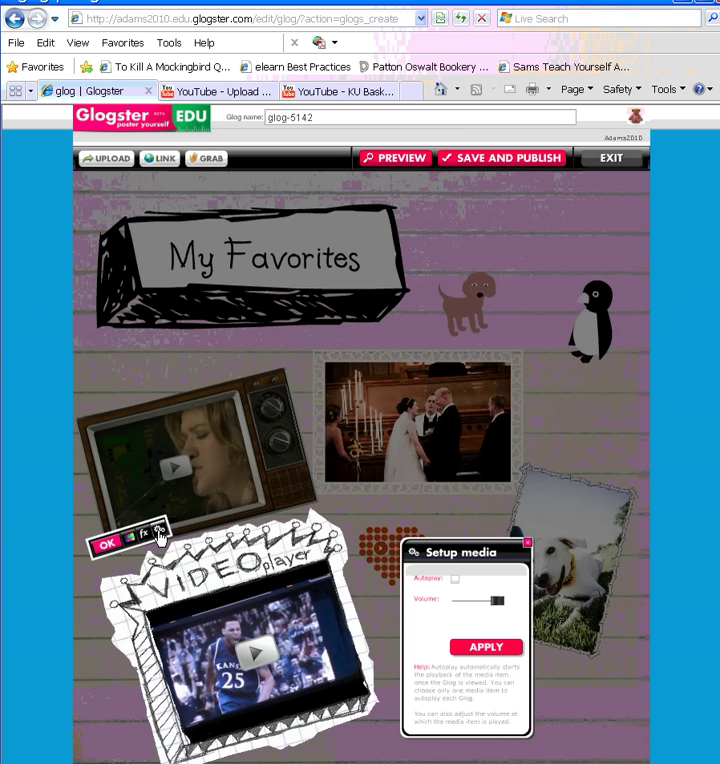
left_click(527, 546)
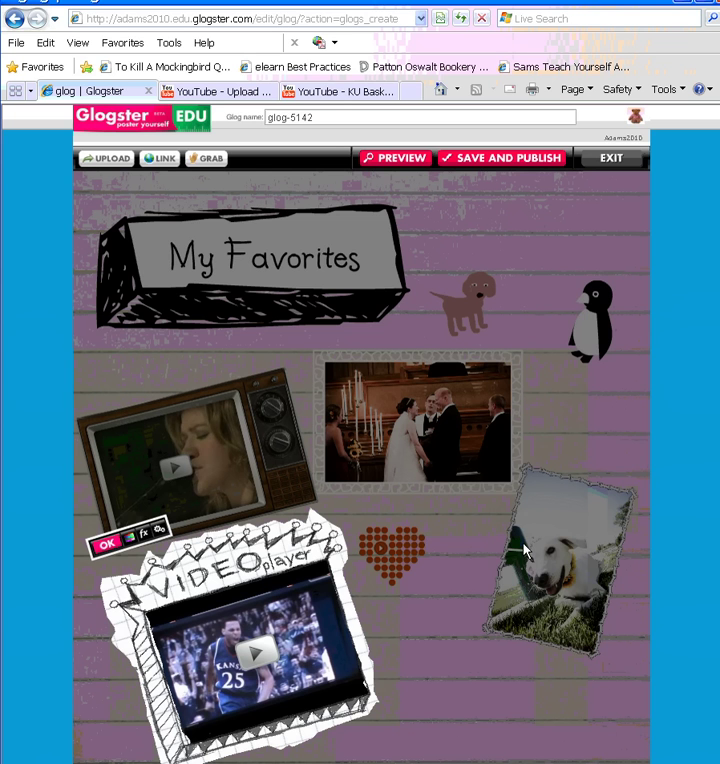
Confirm the VIDEO player edits with OK to exit edit mode.
left_click(113, 545)
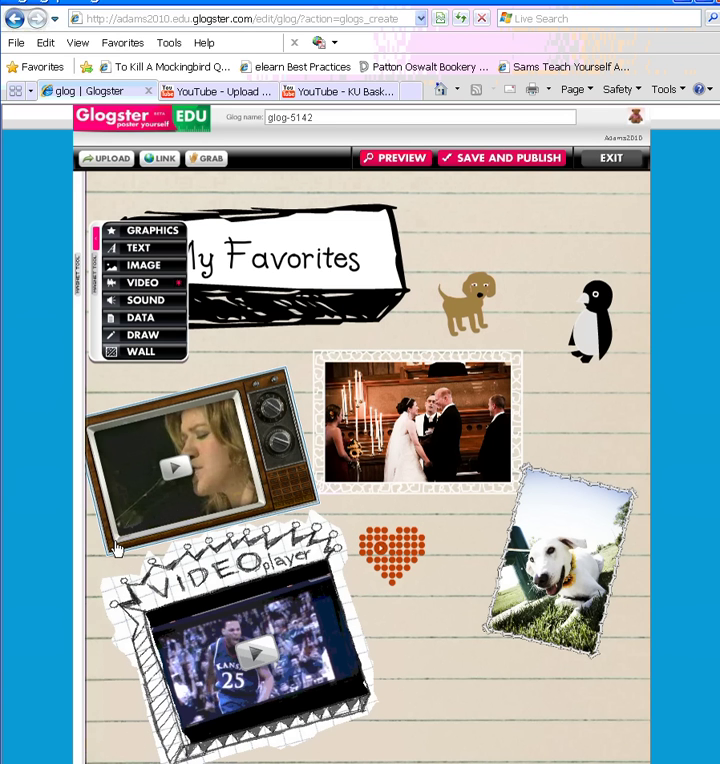